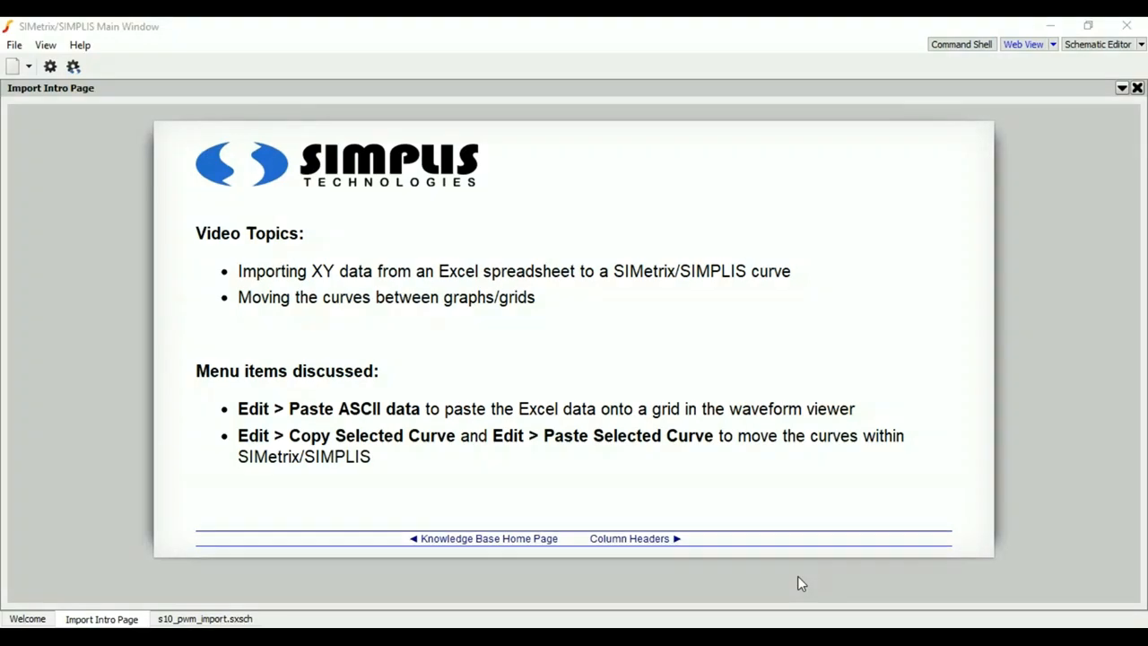
Step: Open the Column Headers page and review the heading format required for importing XY data
click(662, 538)
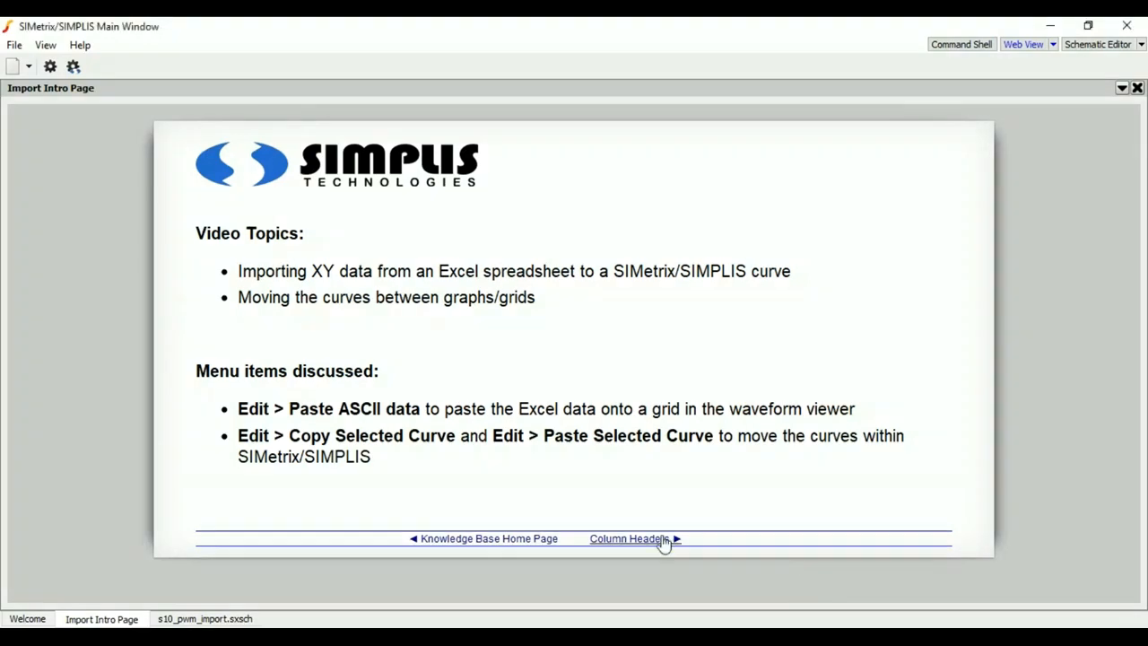
click(662, 539)
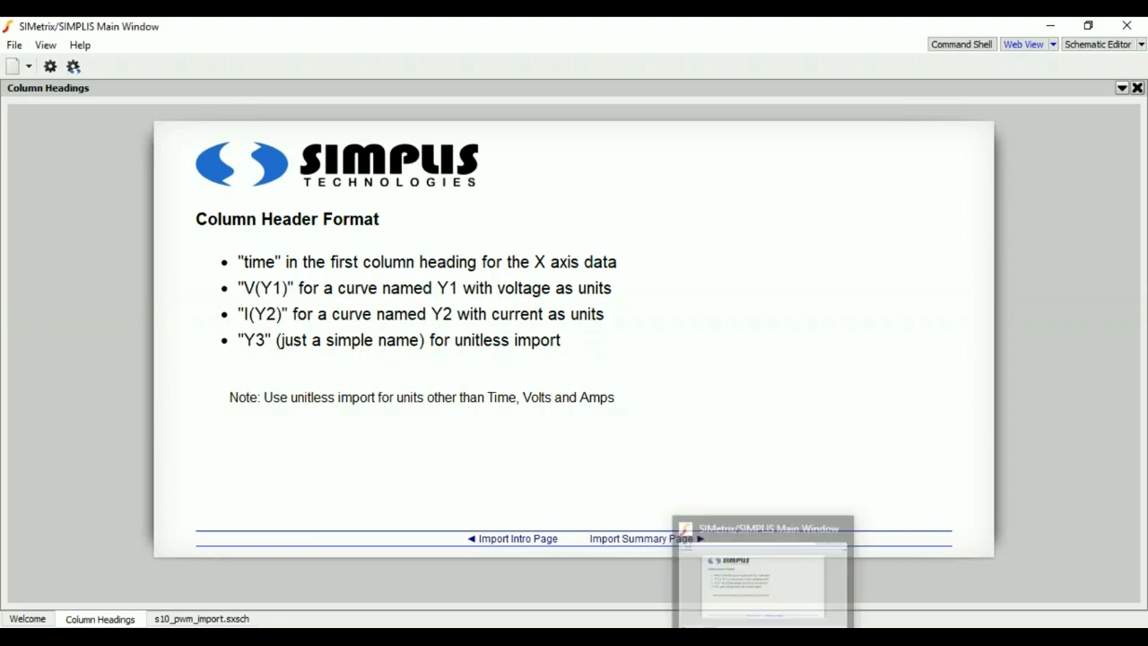
click(762, 634)
click(762, 635)
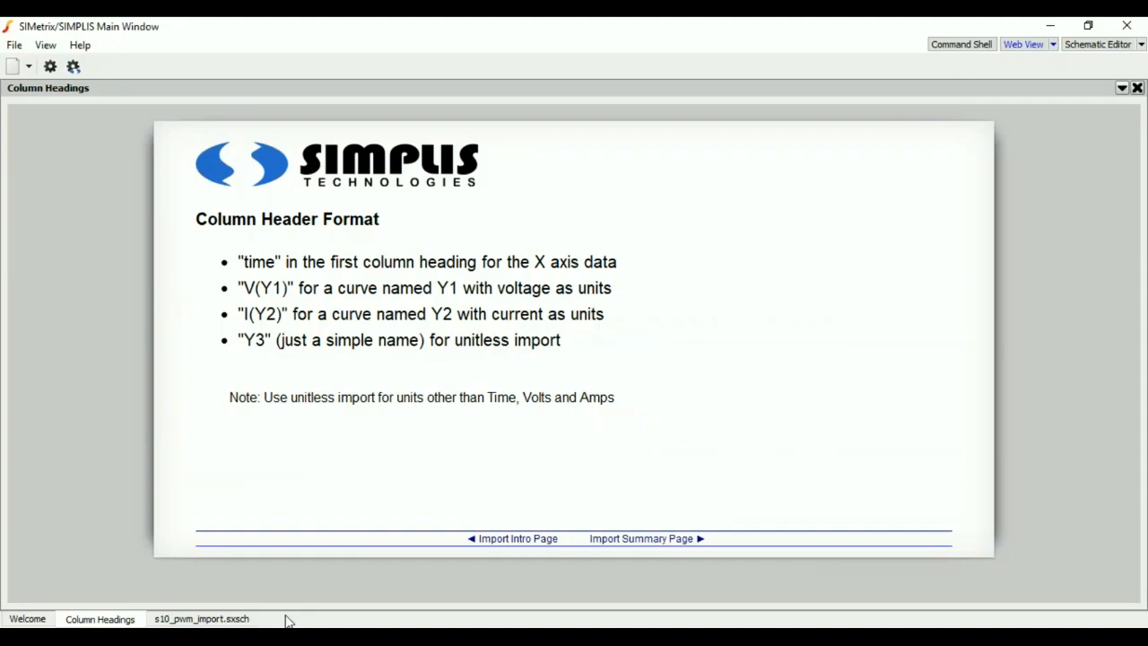
Step: Open the s10_pwm_import.sxsch schematic and run its simulation to plot the waveforms
click(238, 620)
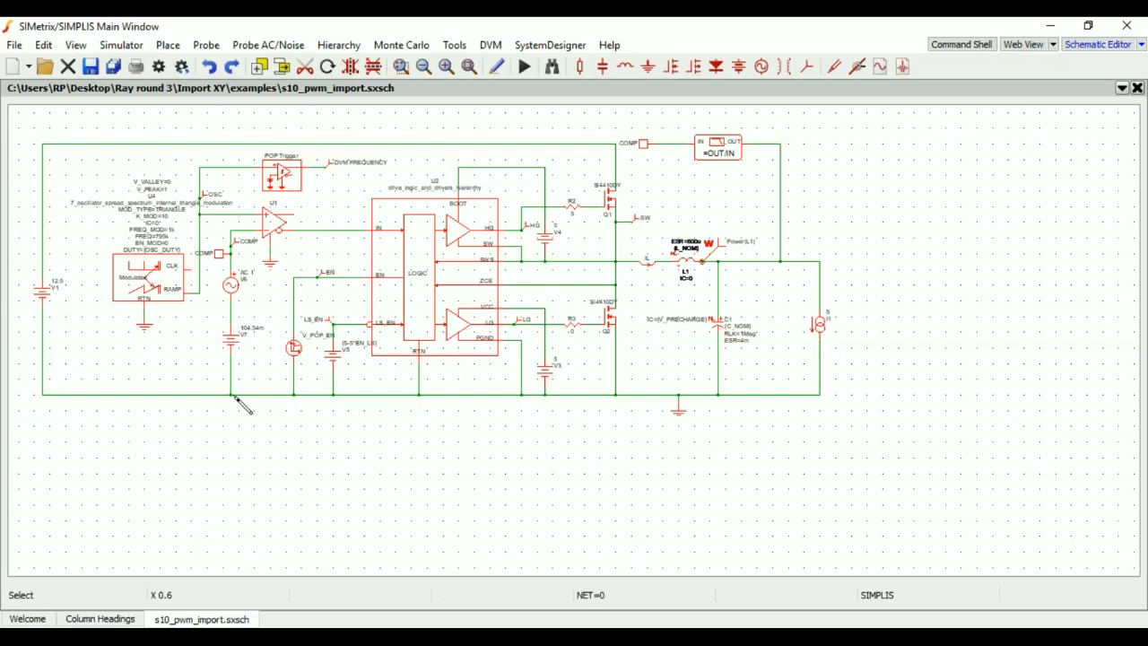
click(122, 46)
click(128, 83)
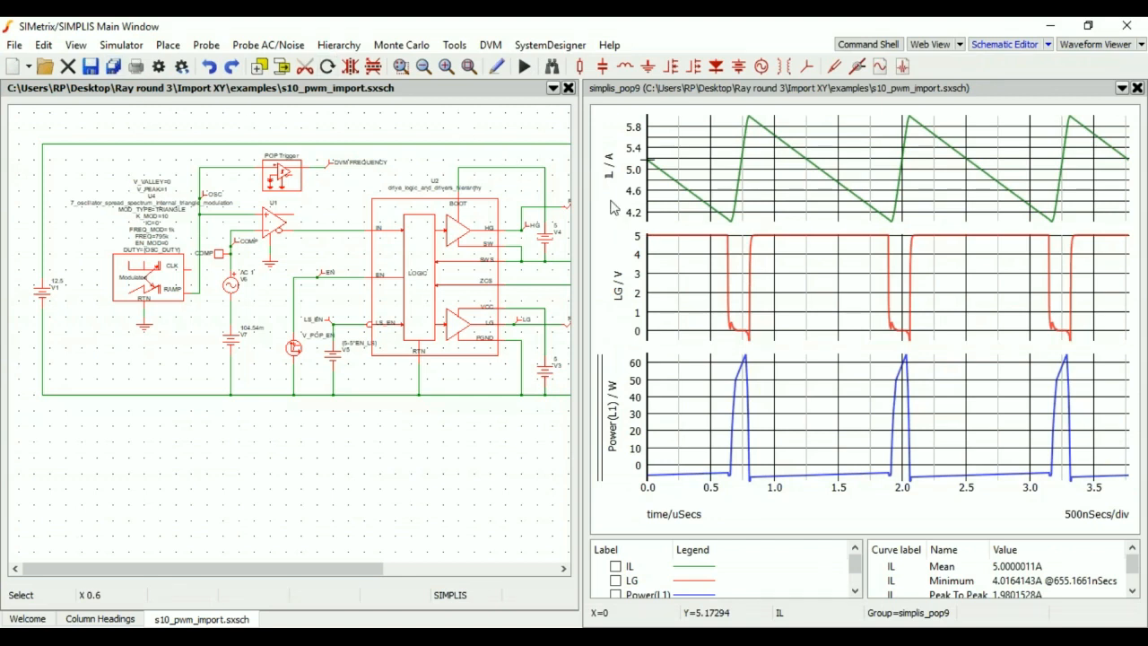
click(615, 236)
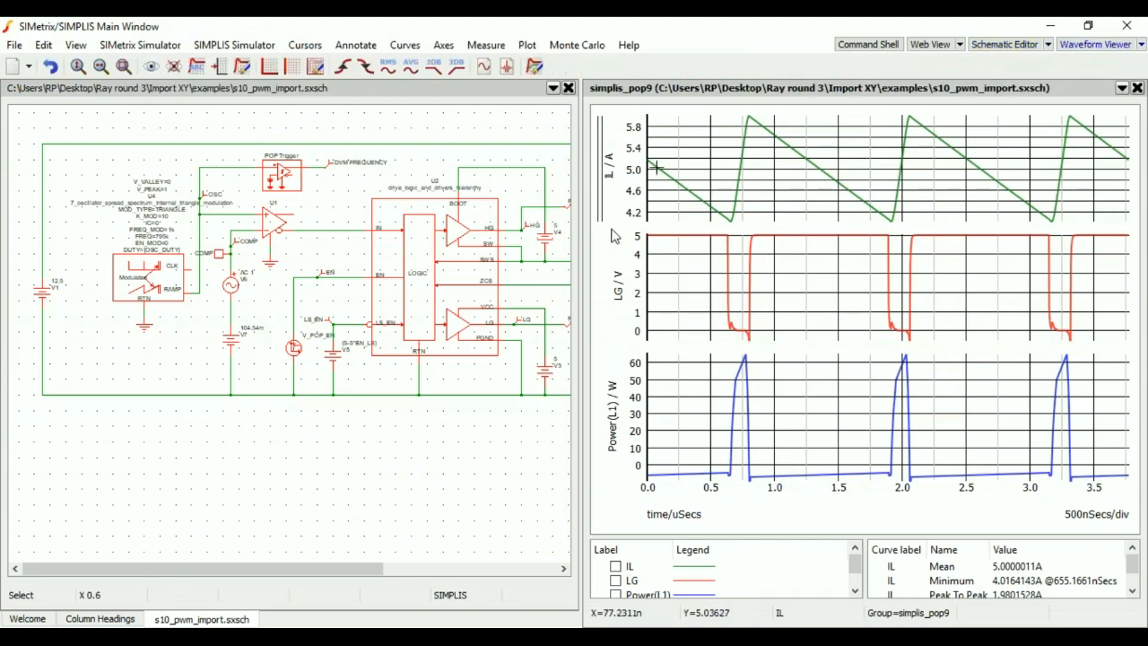
Step: Switch to the Data to import.xlsx workbook in Excel and inspect the time value in cell A3
click(45, 45)
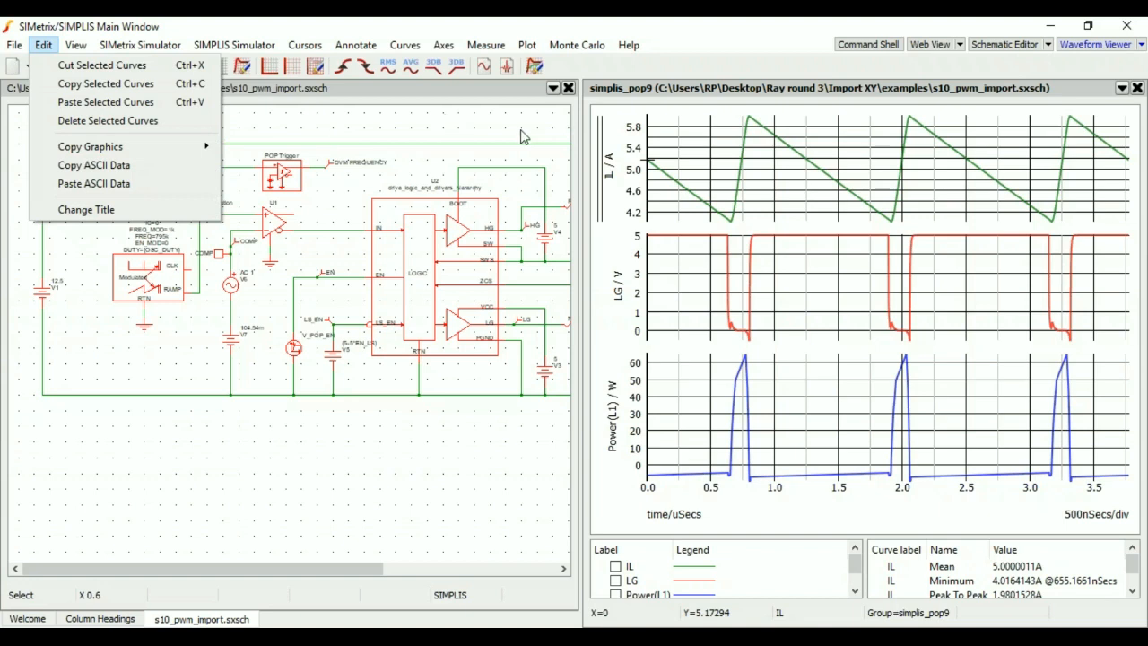
click(767, 635)
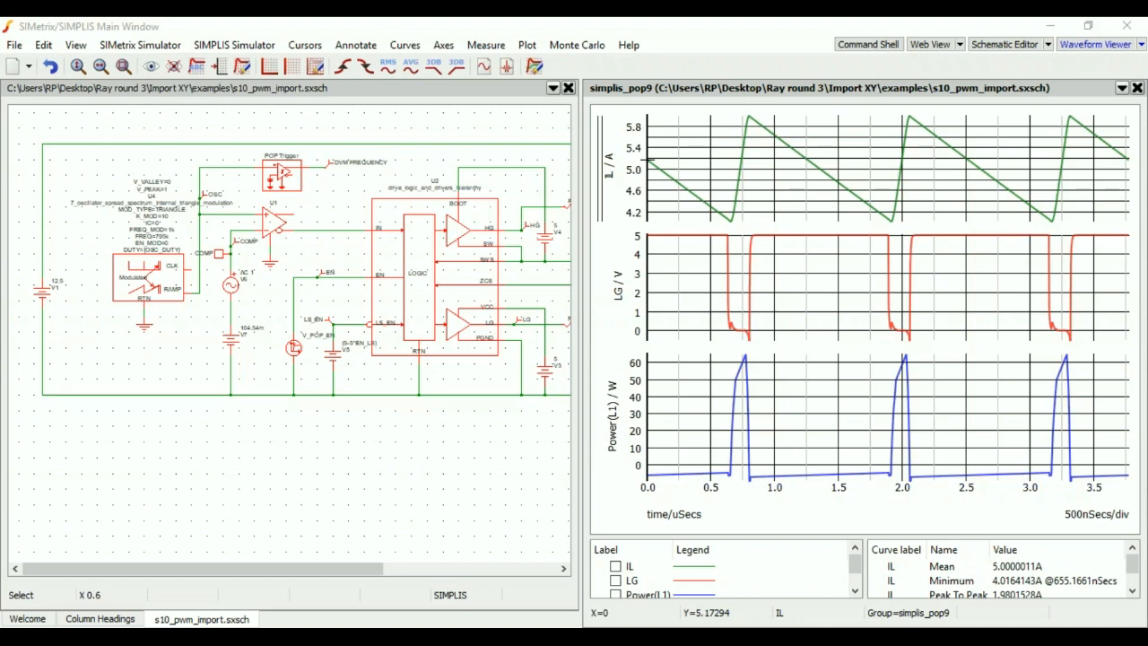
click(527, 637)
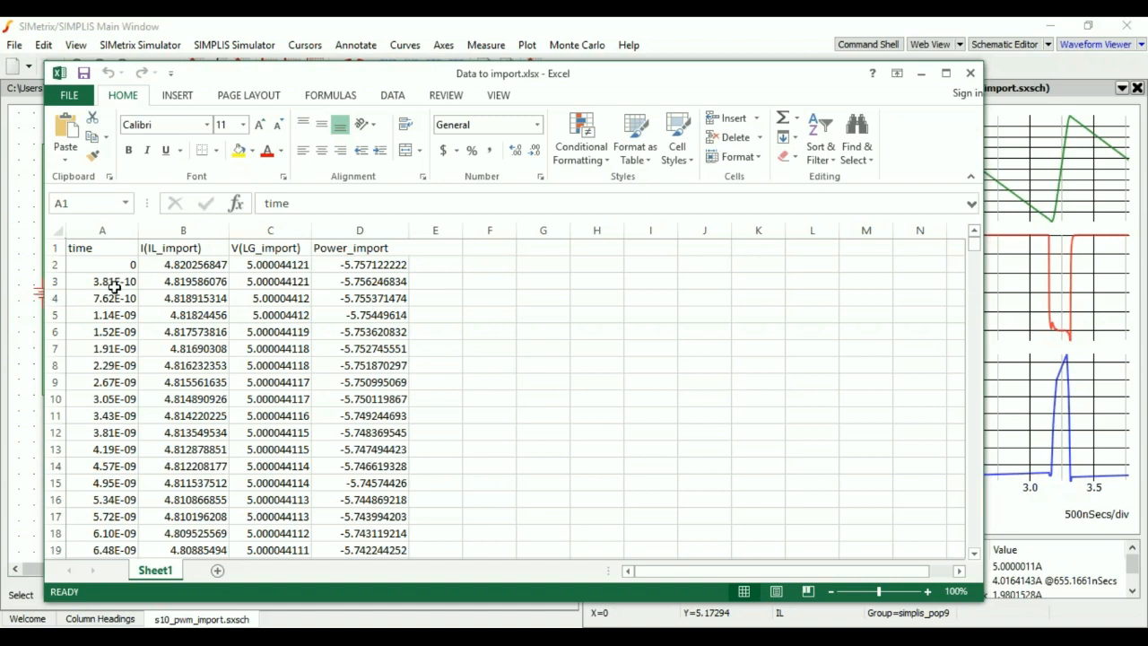
click(121, 280)
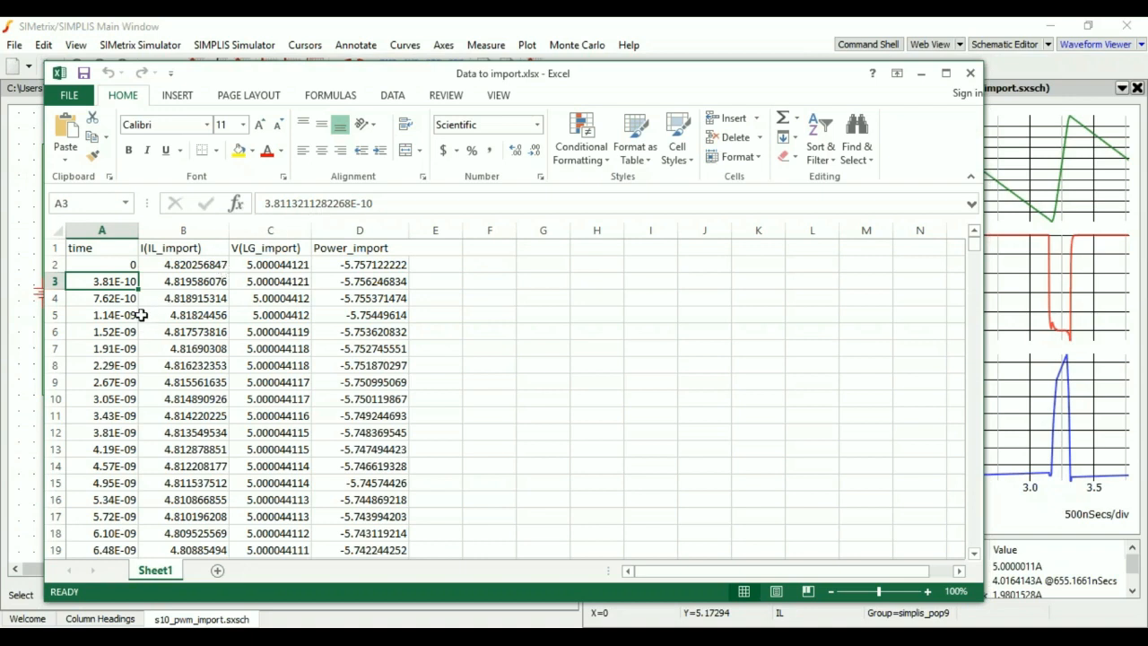
Step: Format all time values from cell A2 to the end of the column as Scientific with 5 decimal places
click(115, 262)
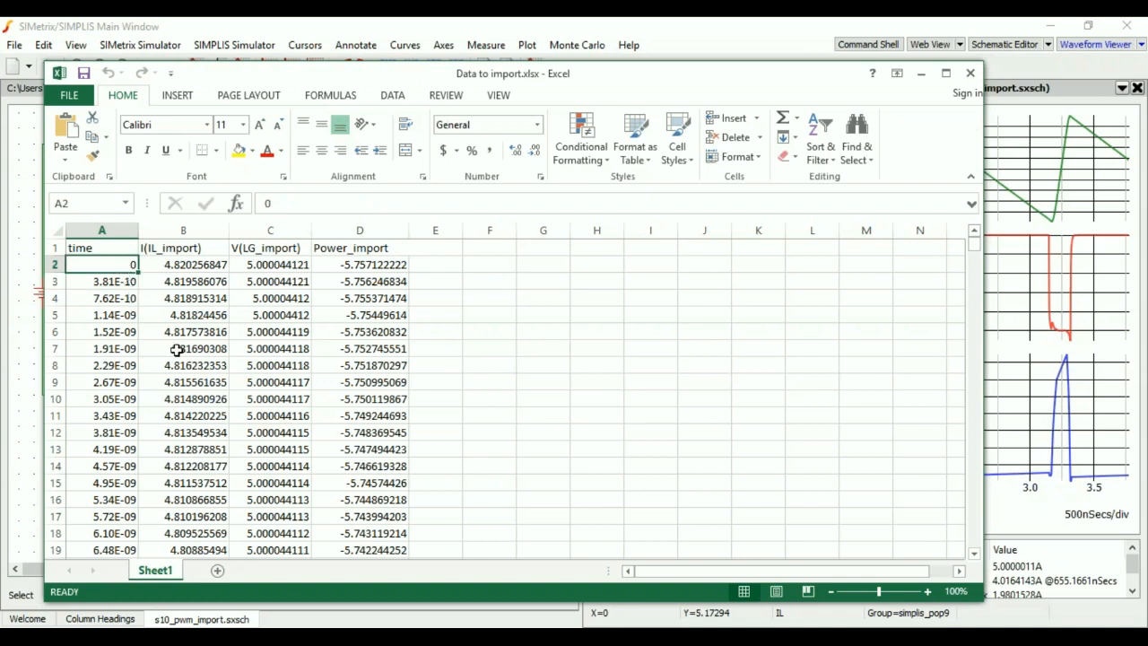
key(ctrl+shift+End)
key(ctrl+shift+Down)
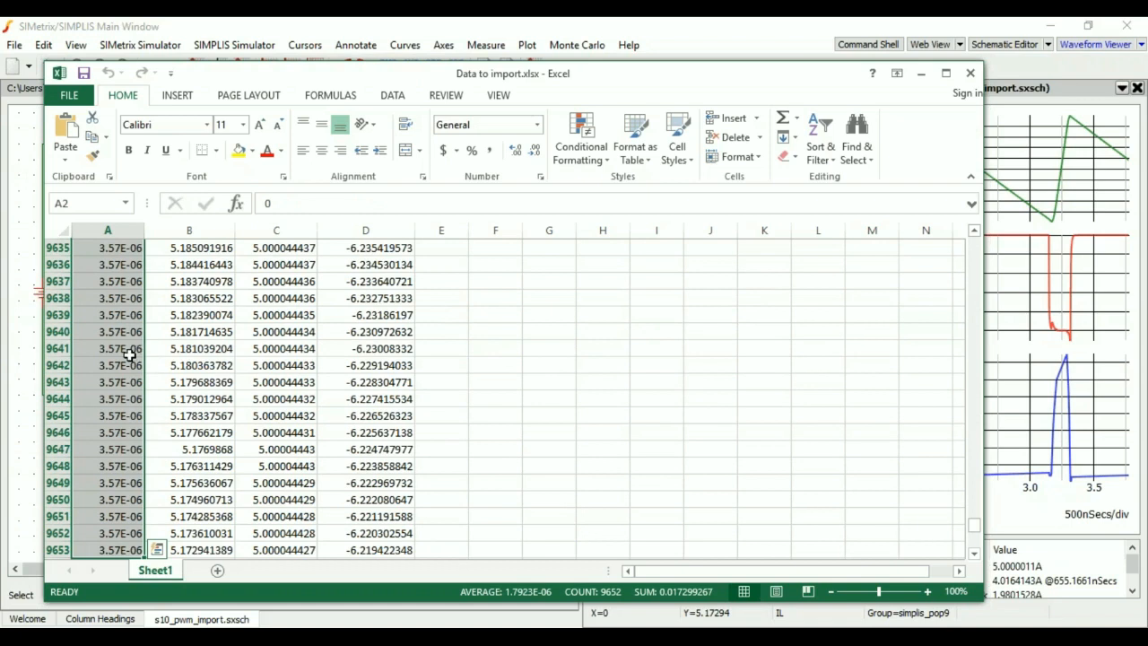
right_click(117, 403)
right_click(117, 403)
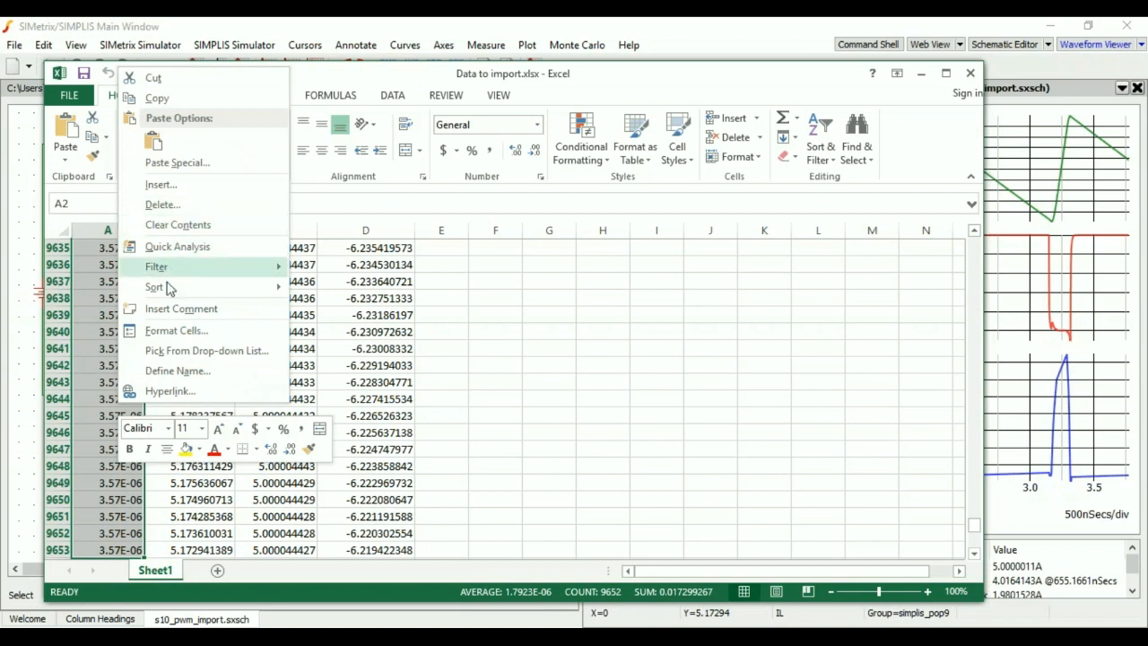
click(177, 330)
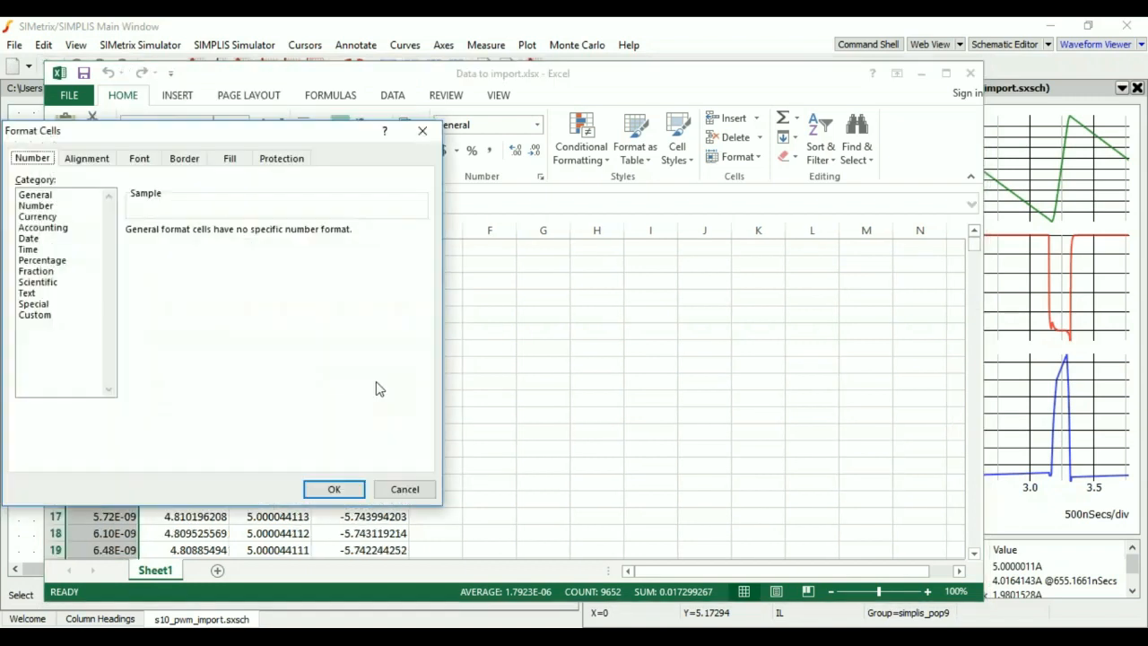
click(51, 287)
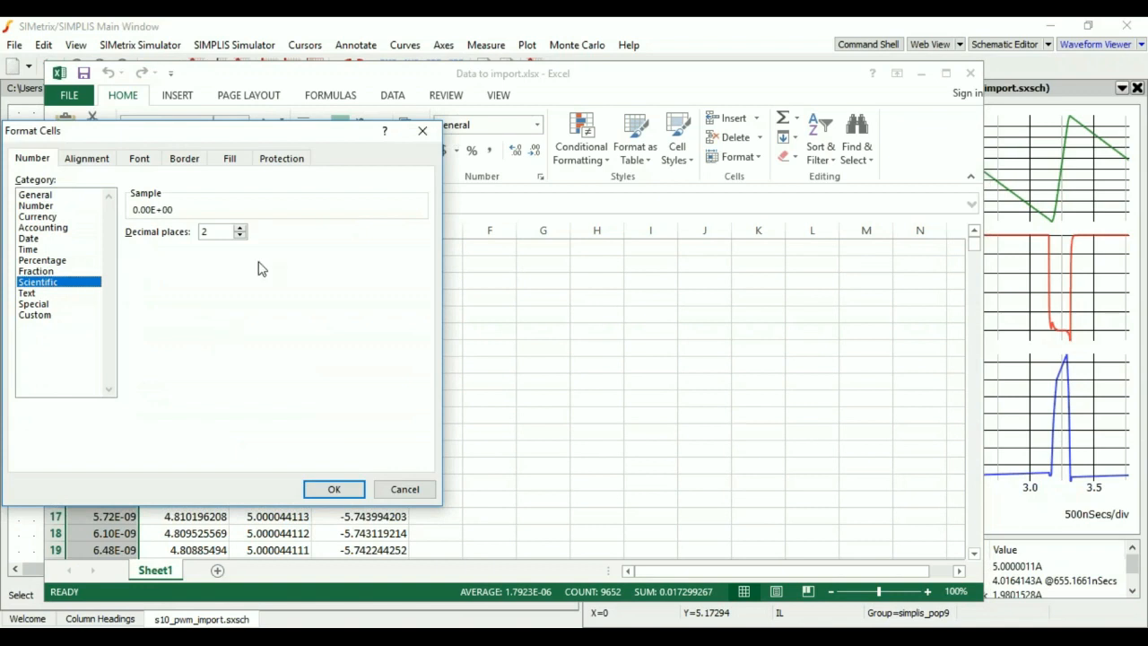
click(240, 227)
click(239, 228)
click(239, 228)
click(342, 493)
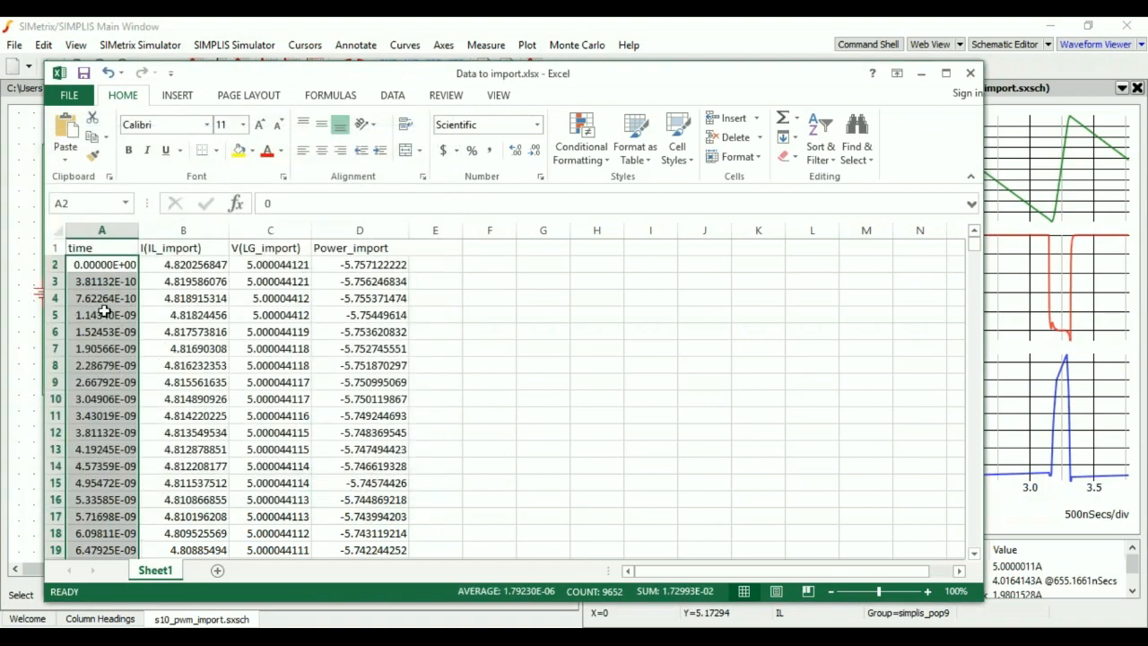
Step: Copy the headings and all data of the four columns, time through Power_import, down to row 9653
key(ctrl+c)
click(110, 247)
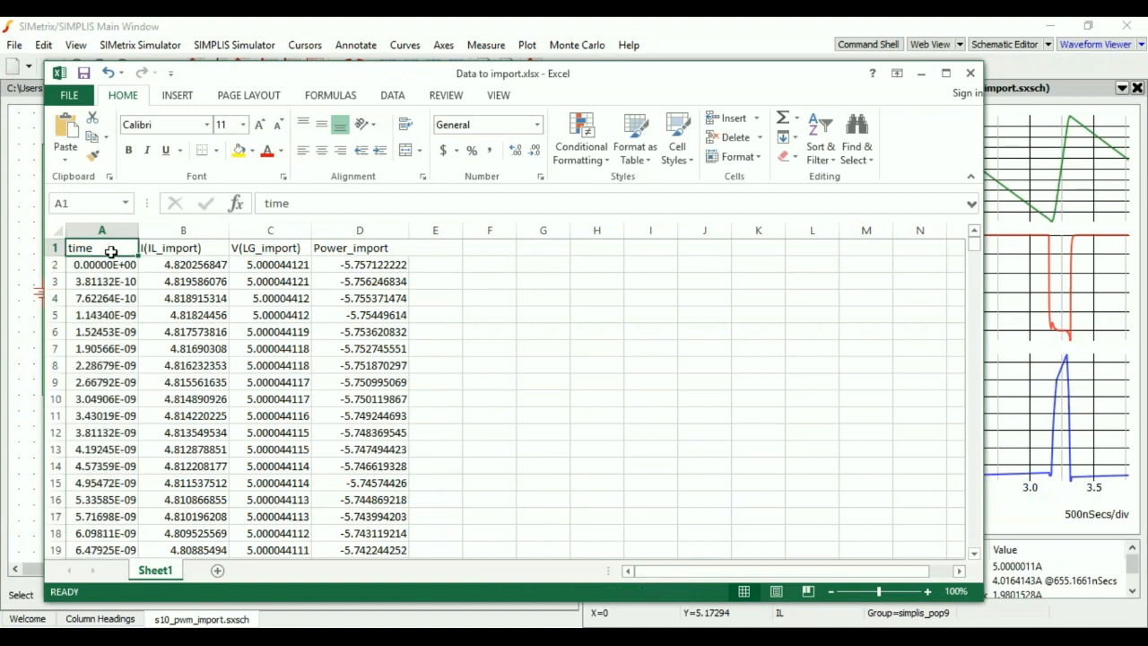
drag(120, 251, 361, 235)
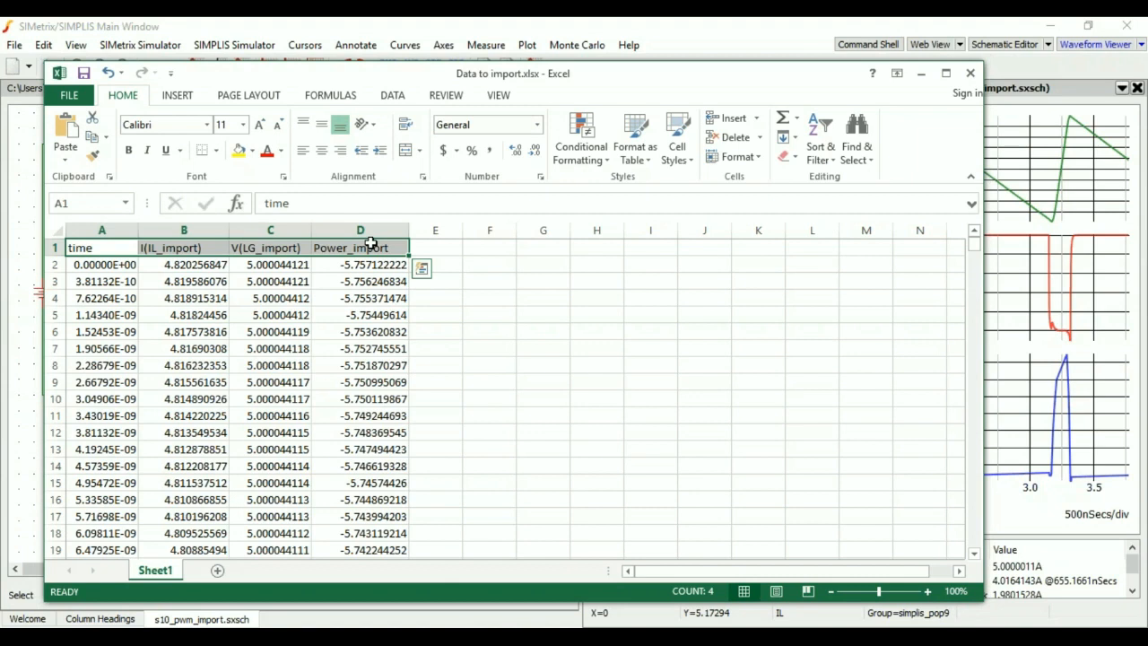
key(ctrl+shift+Down)
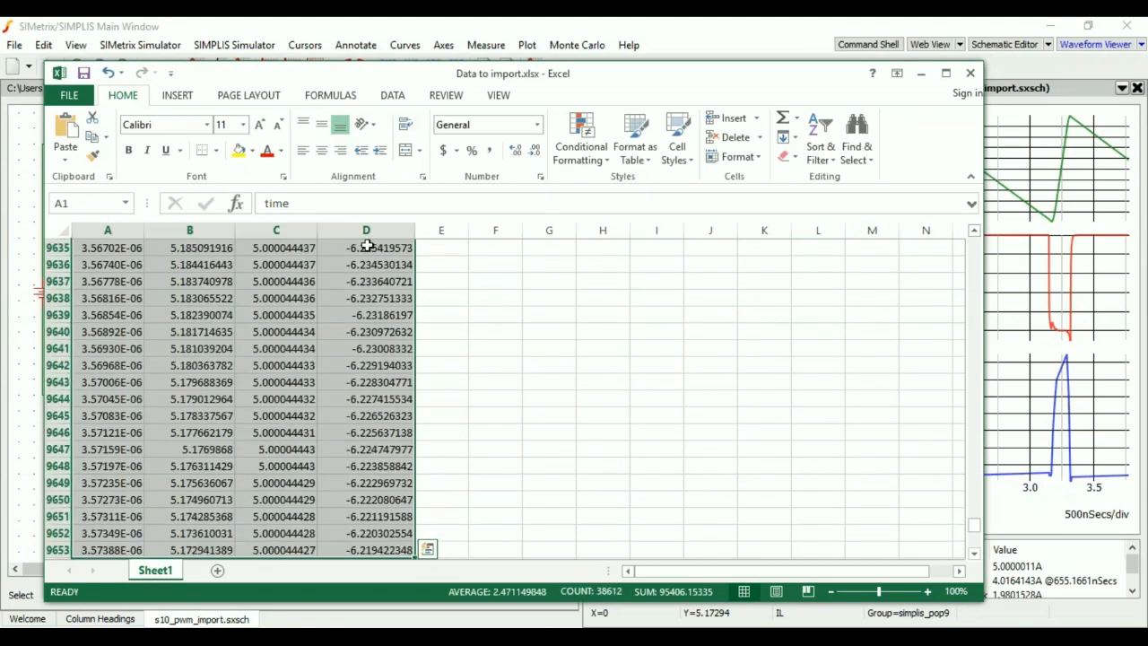
right_click(316, 285)
click(358, 319)
key(ctrl+BackSpace)
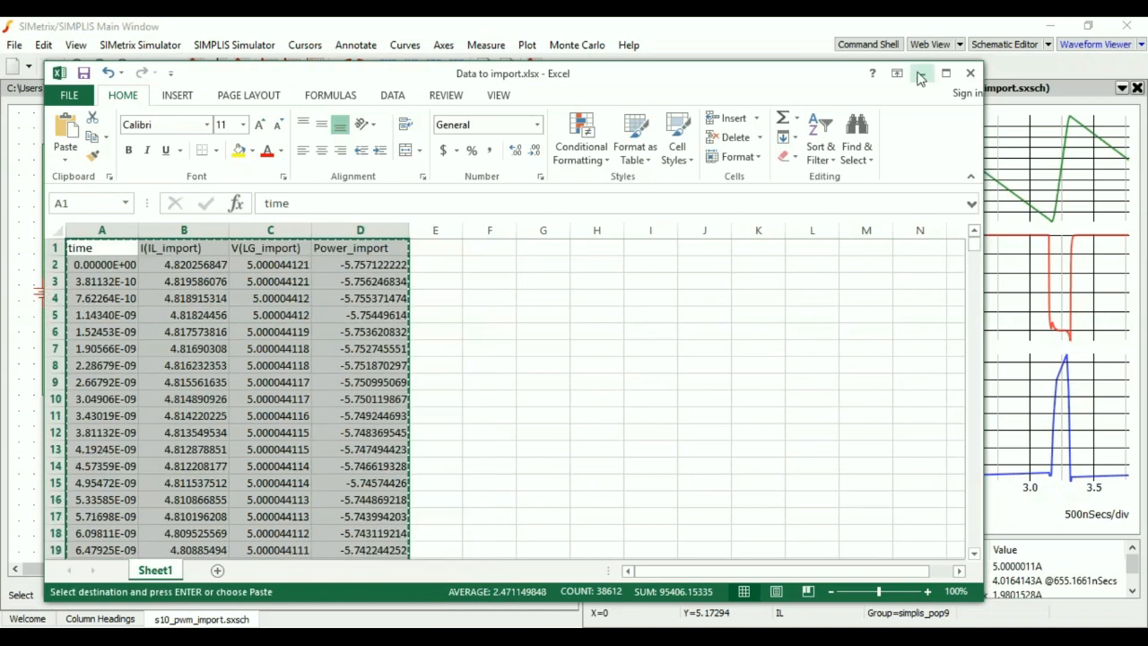
Step: Switch back to SIMetrix/SIMPLIS and create a new empty graph
click(921, 73)
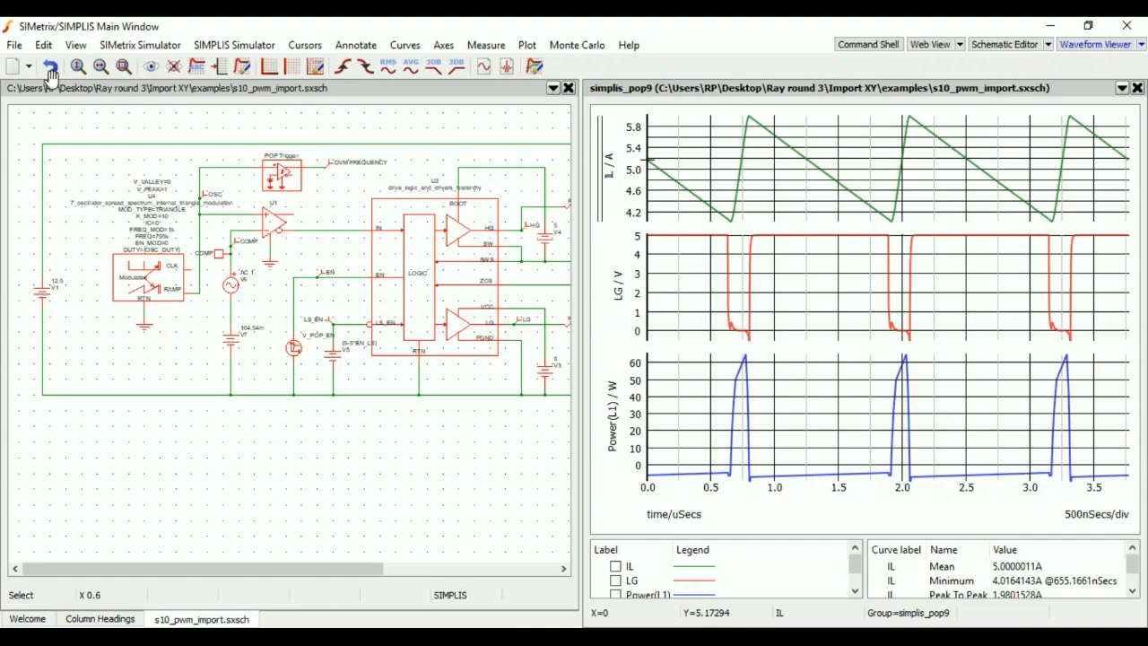
click(16, 45)
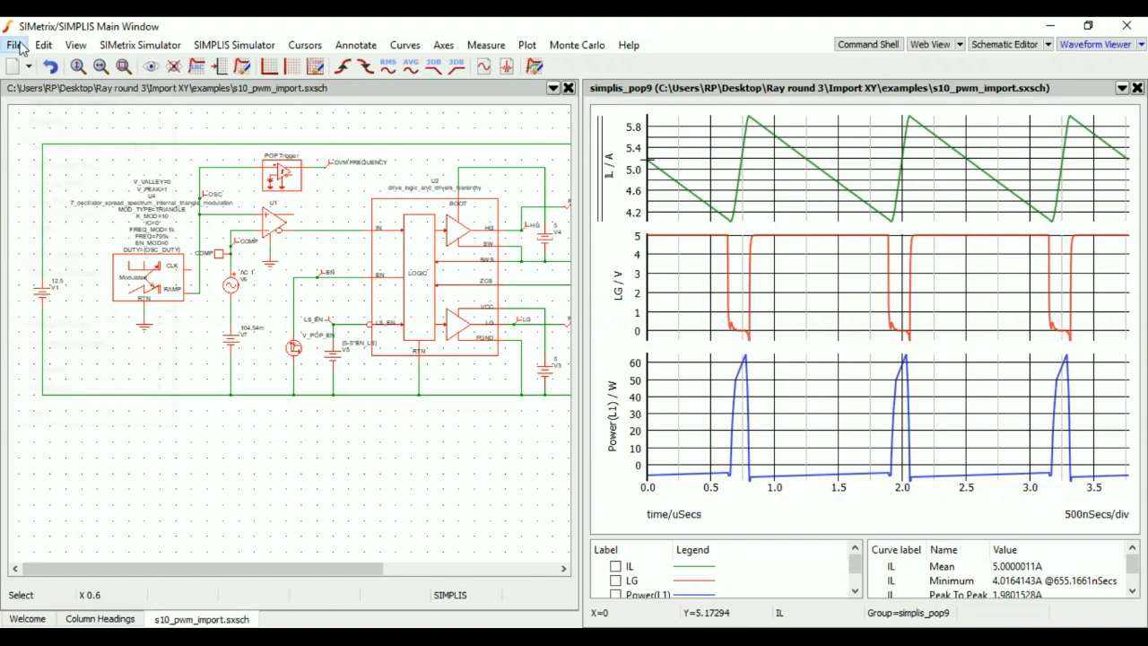
mouse_move(62, 65)
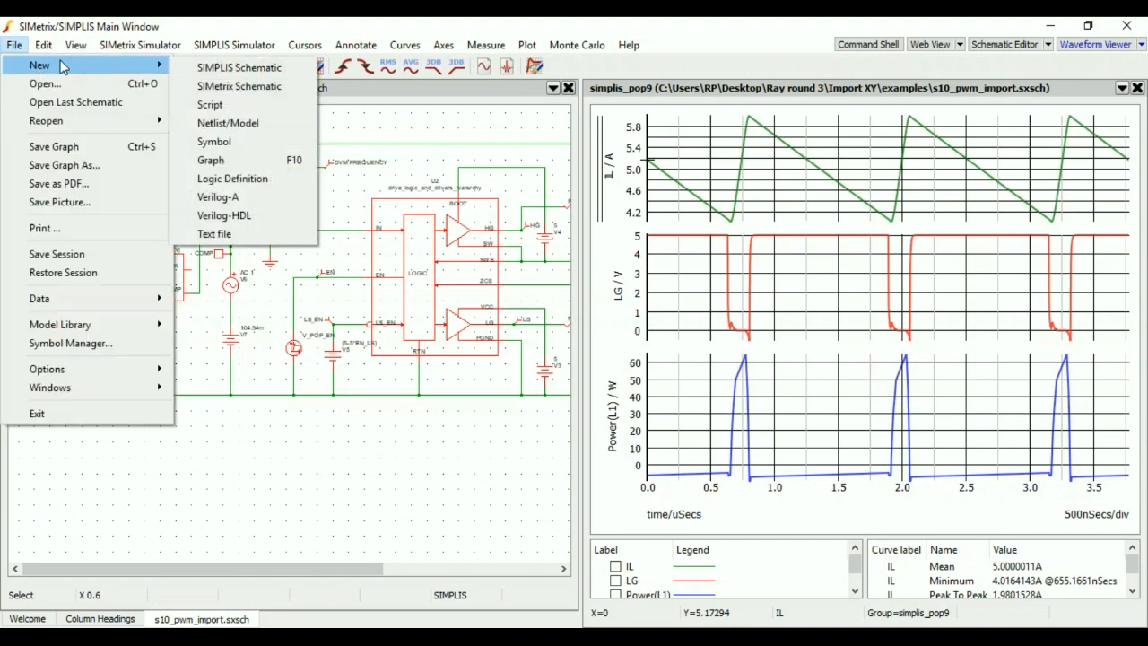
click(215, 159)
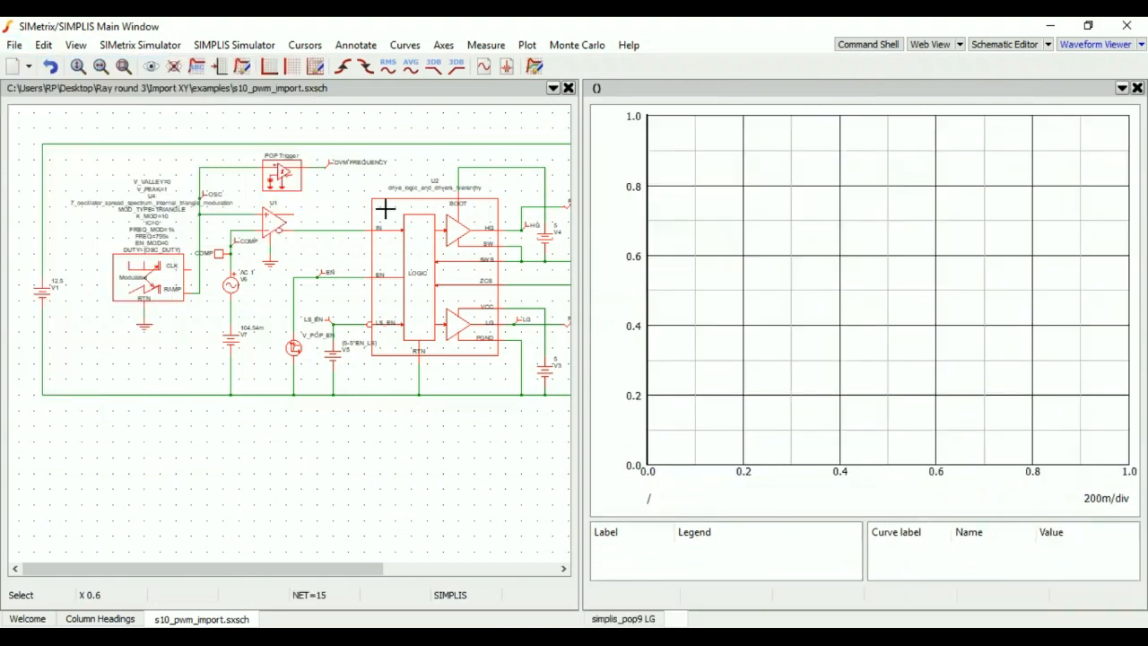
Step: Paste the spreadsheet data as ASCII data into the new graph and stack all curves on separate grids
click(43, 45)
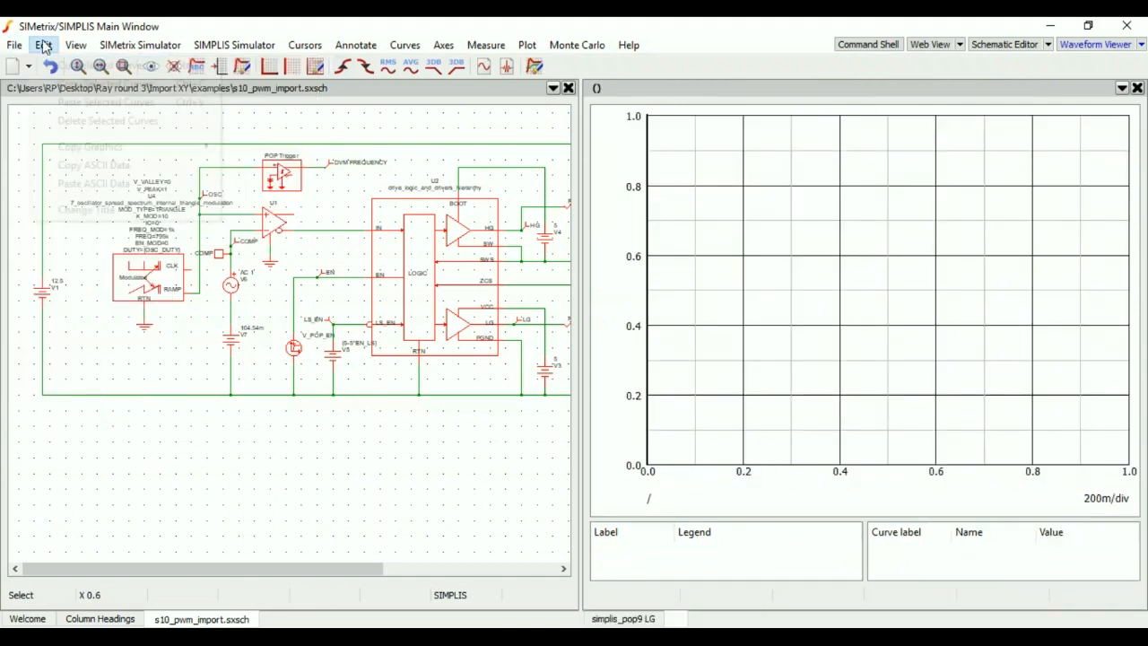
click(108, 186)
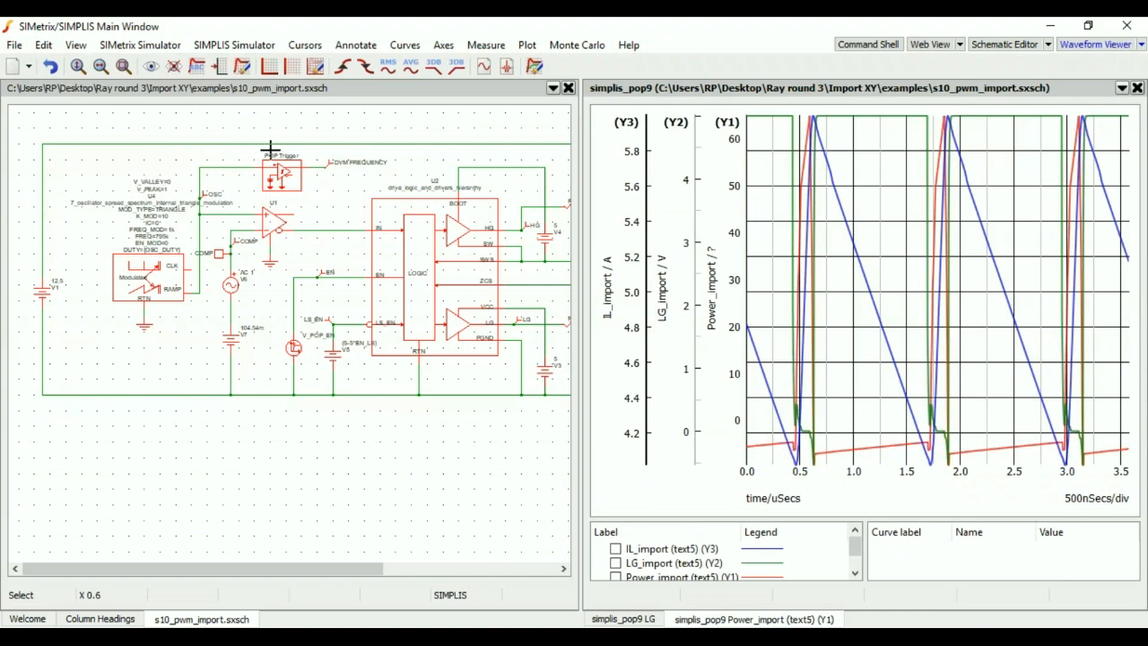
click(399, 52)
click(440, 254)
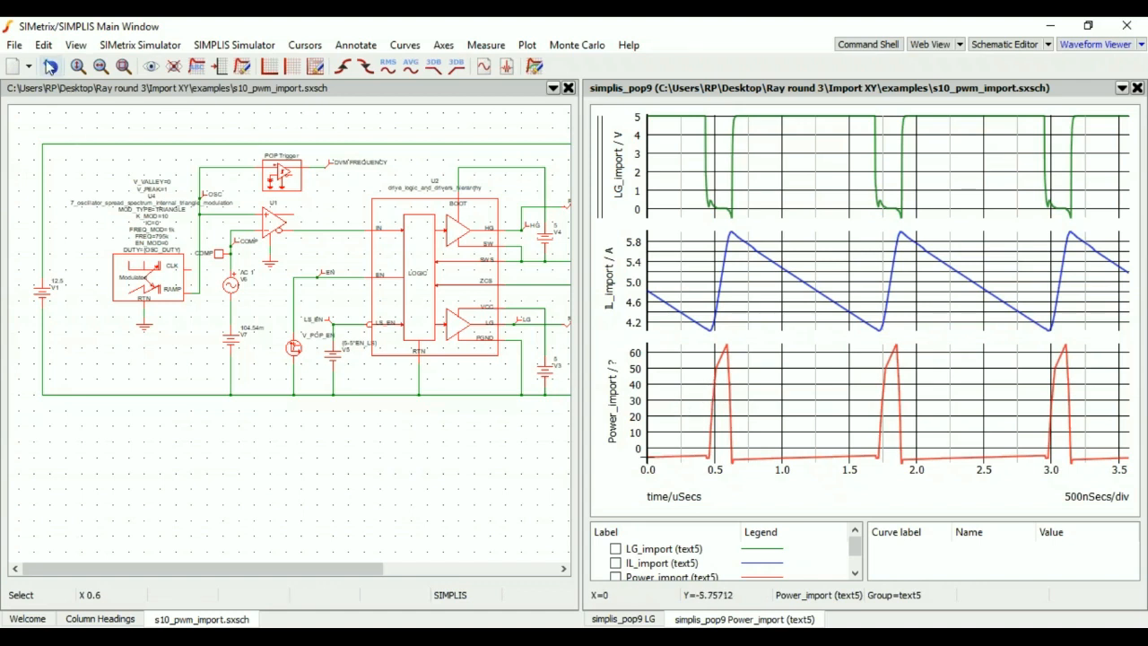
Step: Copy the Power_import curve and paste it onto the Power(L1) grid of the simulated waveform graph
click(43, 47)
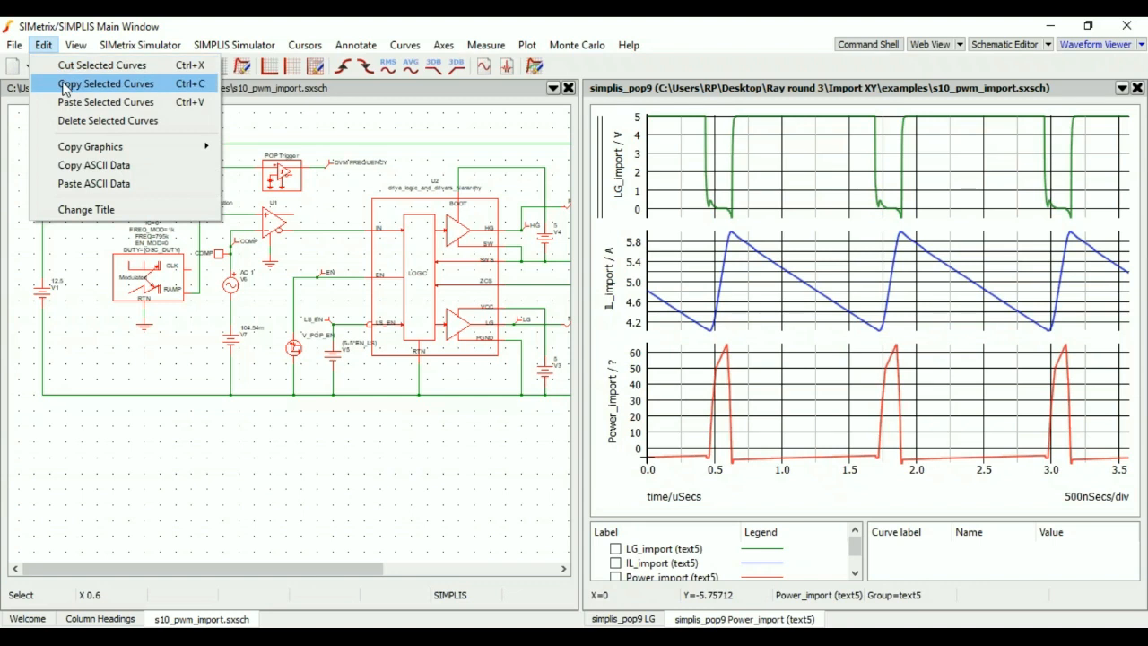
click(65, 85)
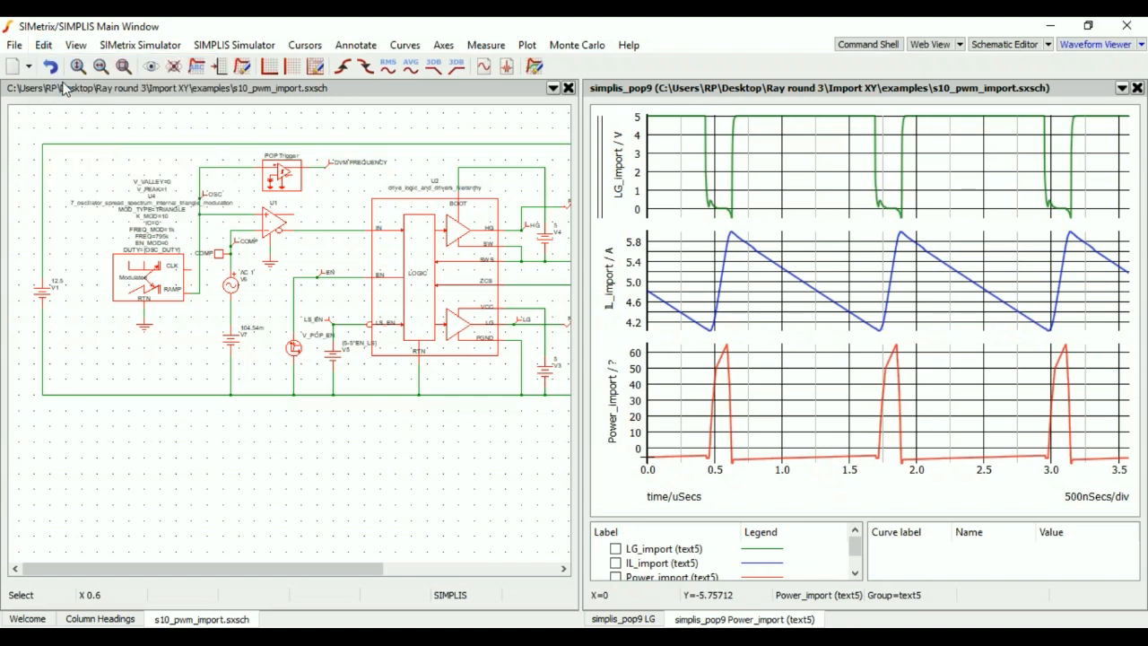
click(540, 245)
click(767, 203)
click(636, 620)
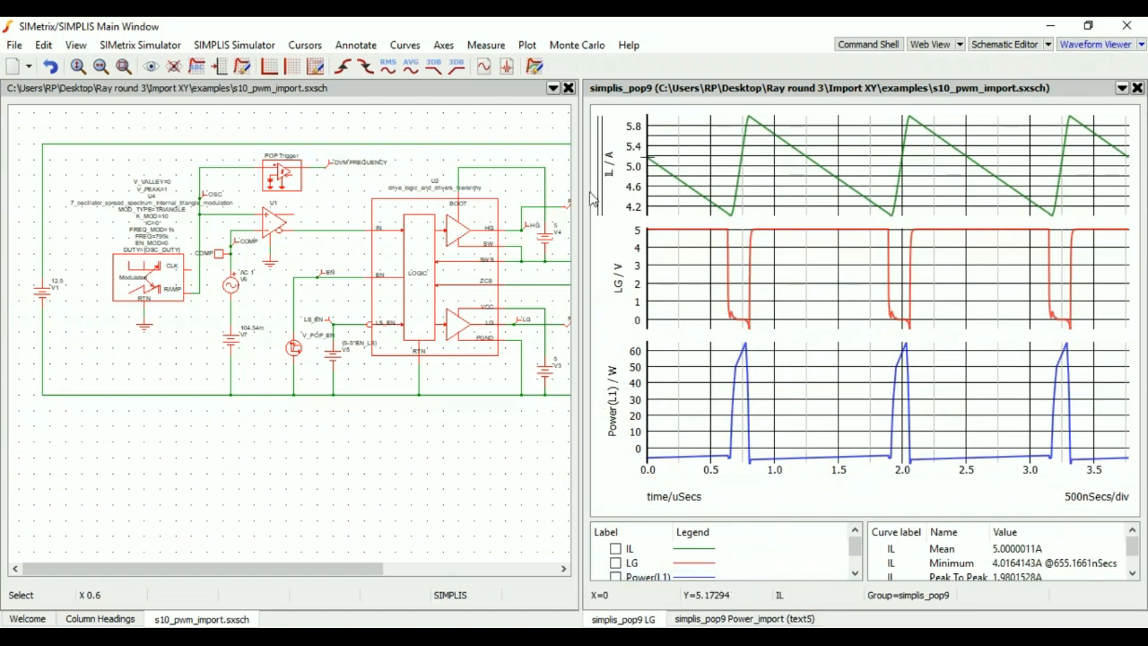
click(601, 406)
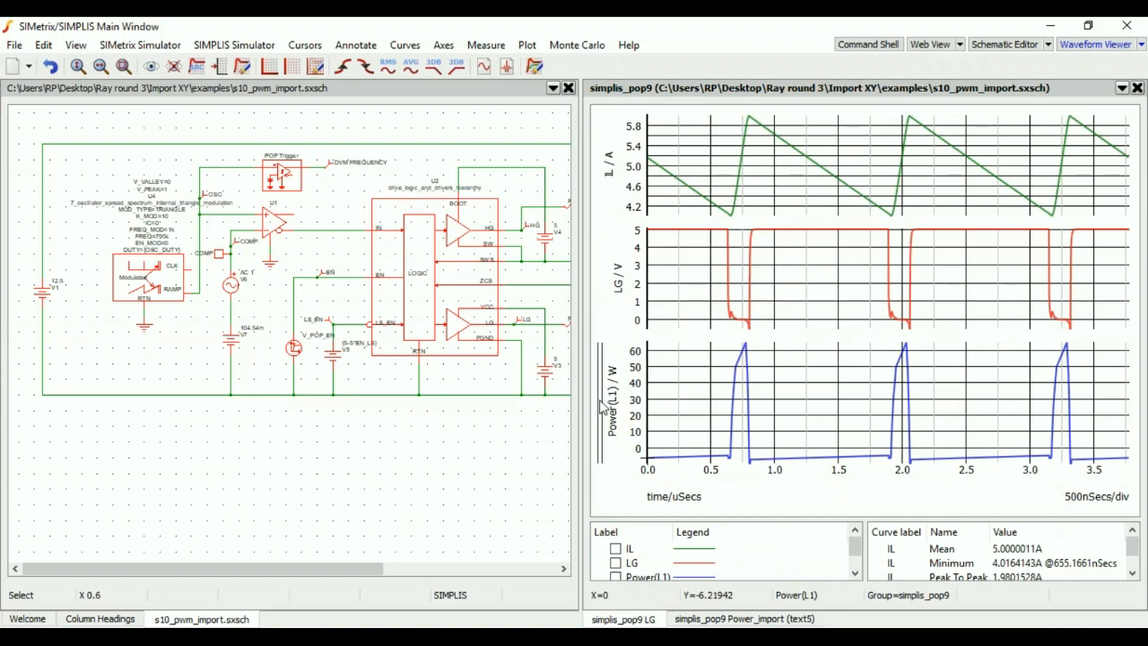
click(43, 45)
click(72, 102)
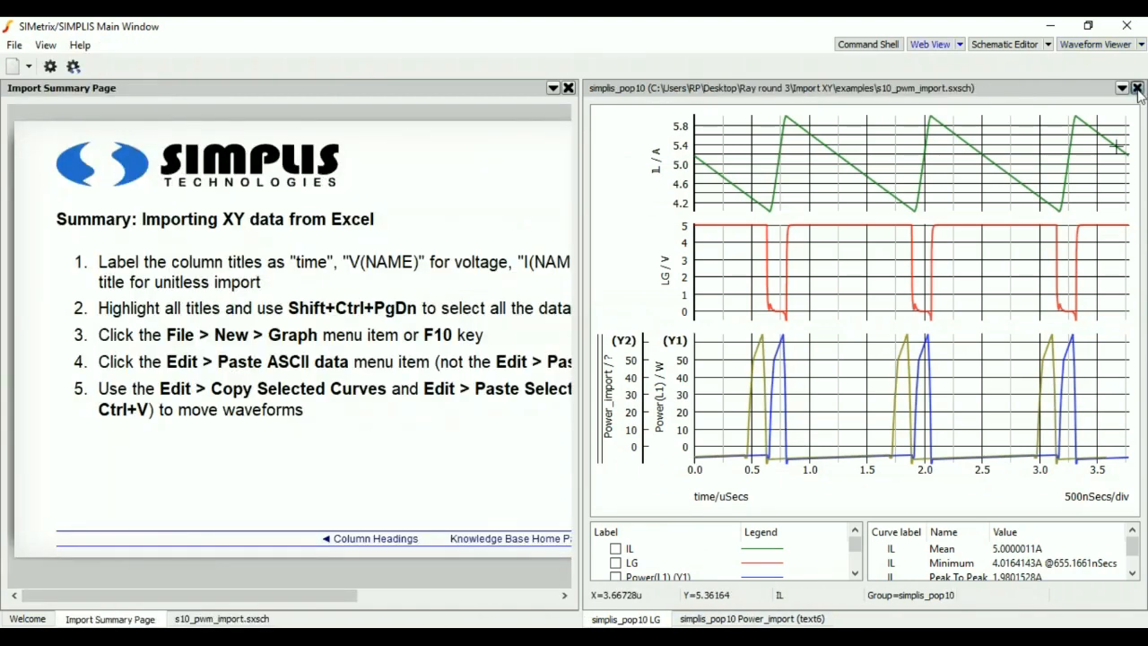
Step: Close both waveform graphs
click(1136, 89)
click(1136, 89)
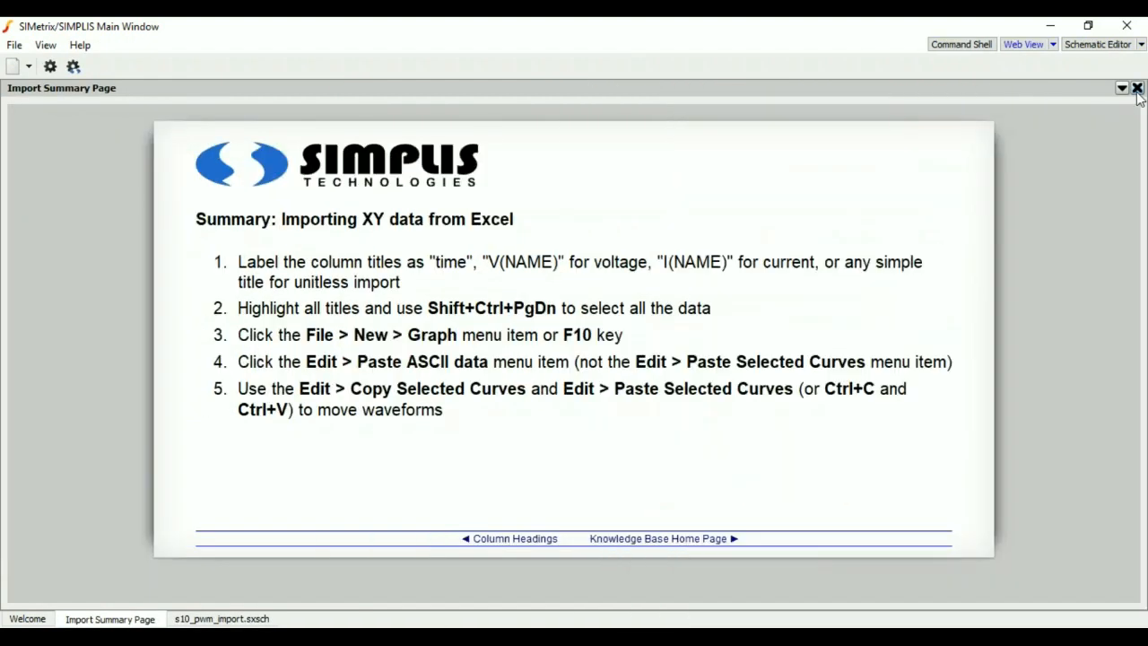